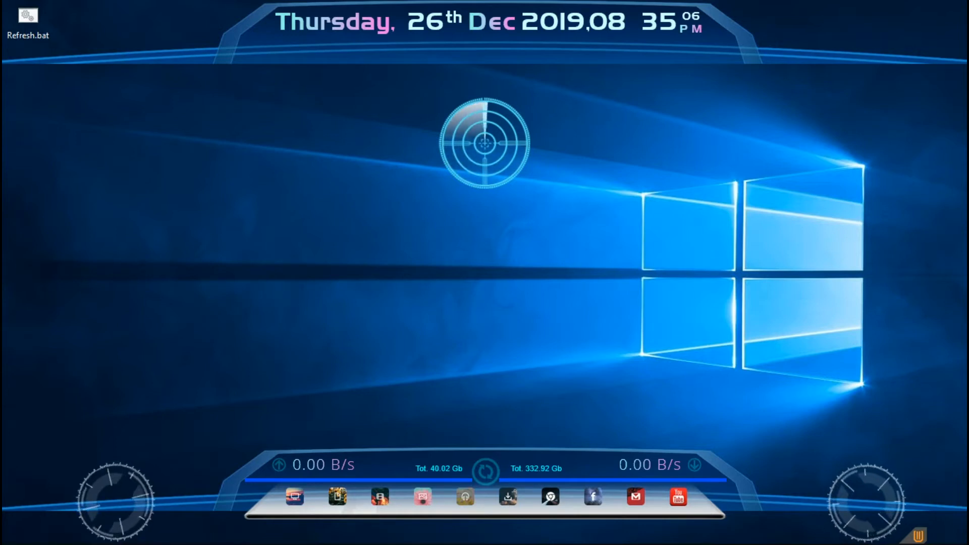
Step: Restore the Book1 Excel window from the taskbar to fill the screen
click(644, 534)
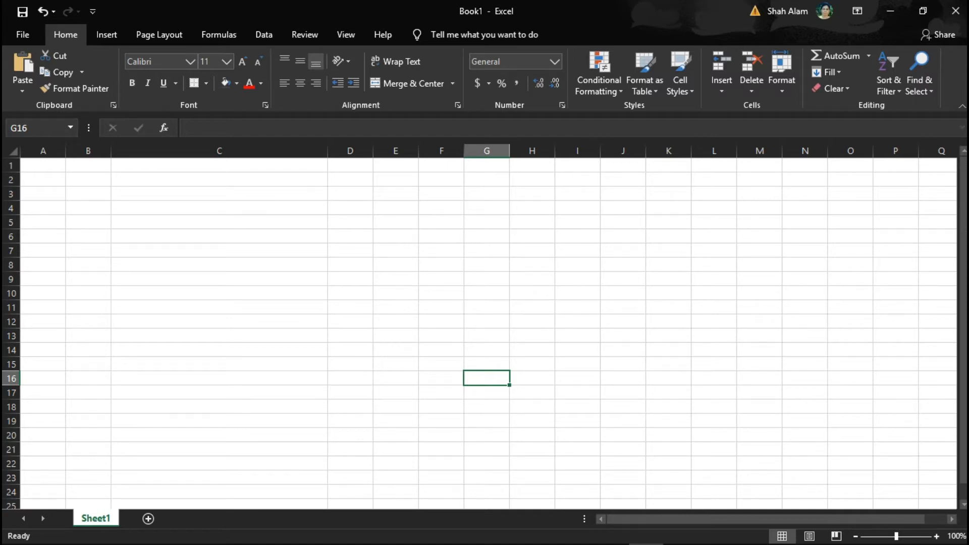
Step: Minimize the Excel window so the Windows desktop shows again
click(891, 10)
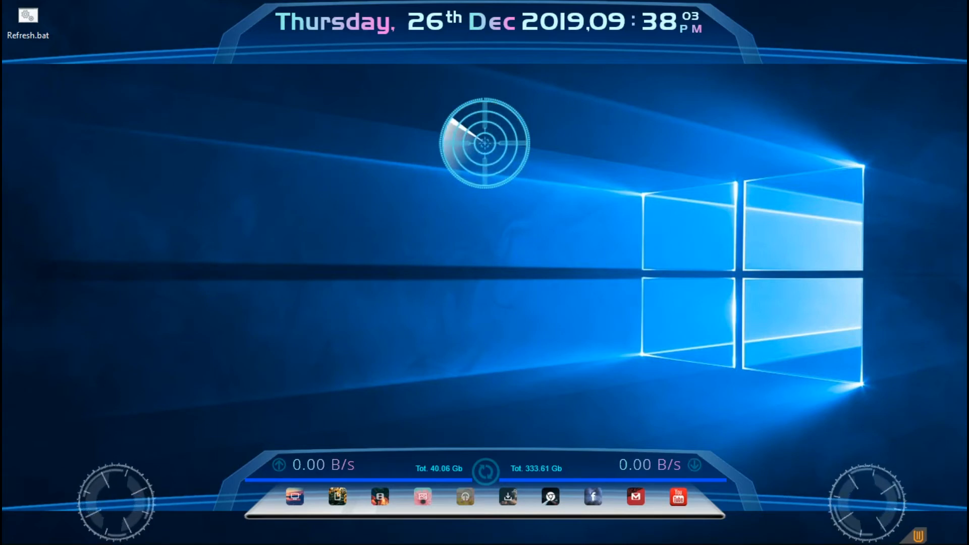
Step: Launch Excel from Start search and create a new blank workbook
click(53, 530)
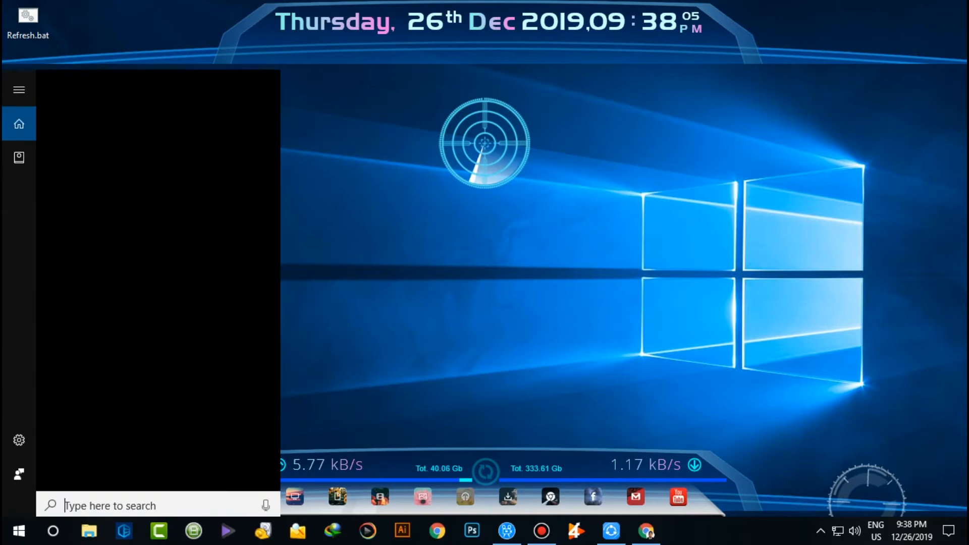
text(ex)
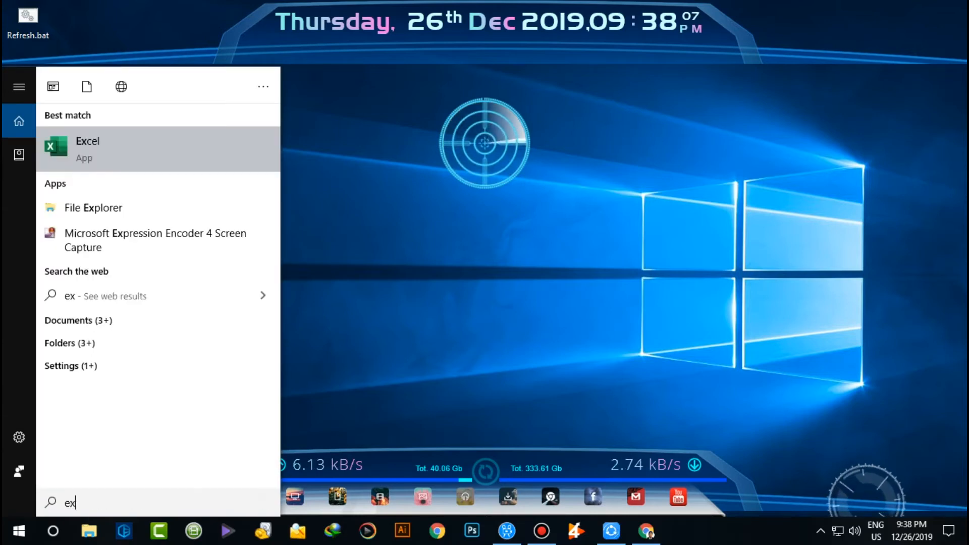
key(Return)
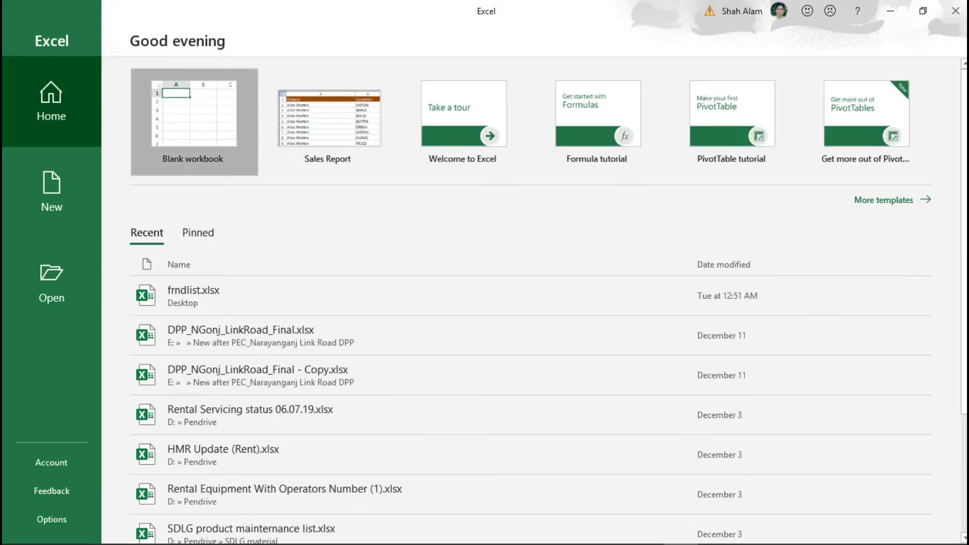
click(194, 121)
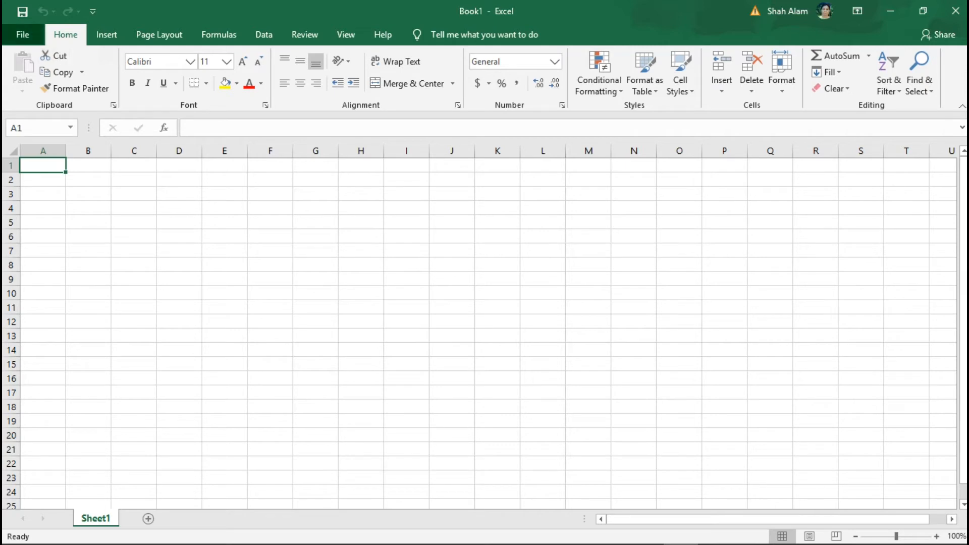
Step: Go to Excel Options' General page and review the user name and Office background
click(23, 34)
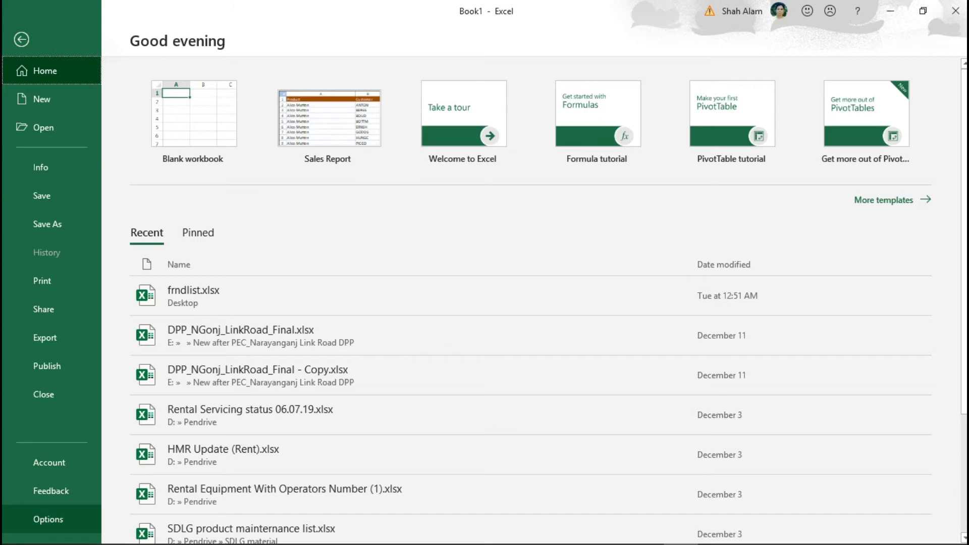
click(47, 520)
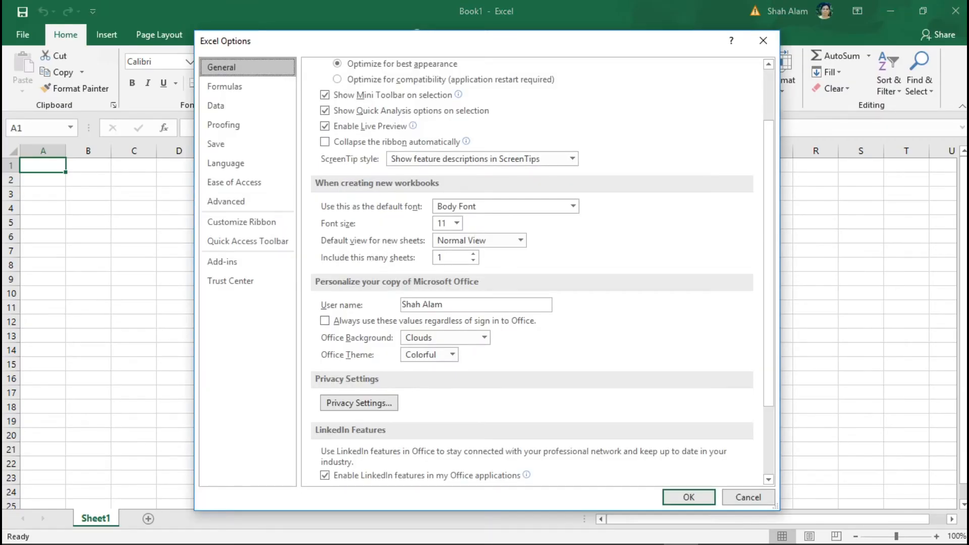
scroll(530, 303, down, 1)
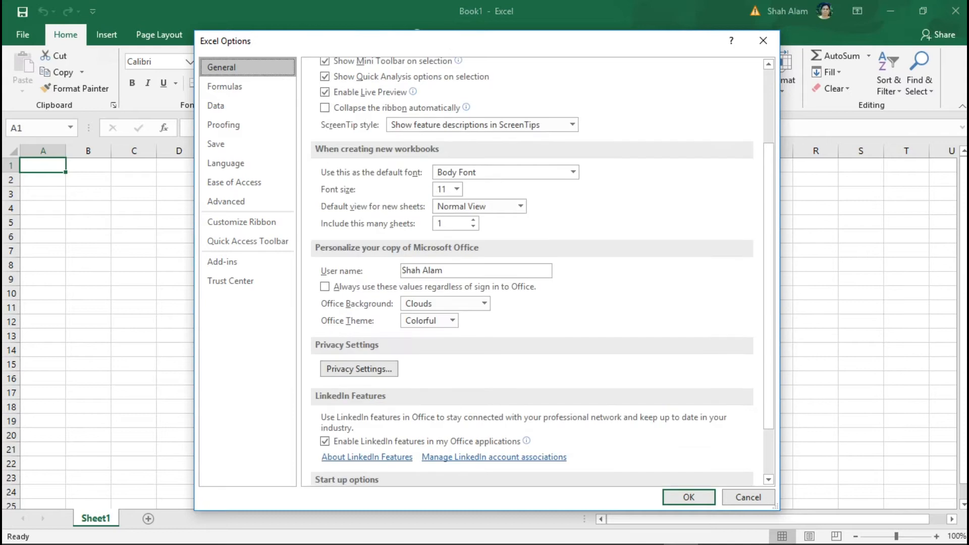
double_click(422, 271)
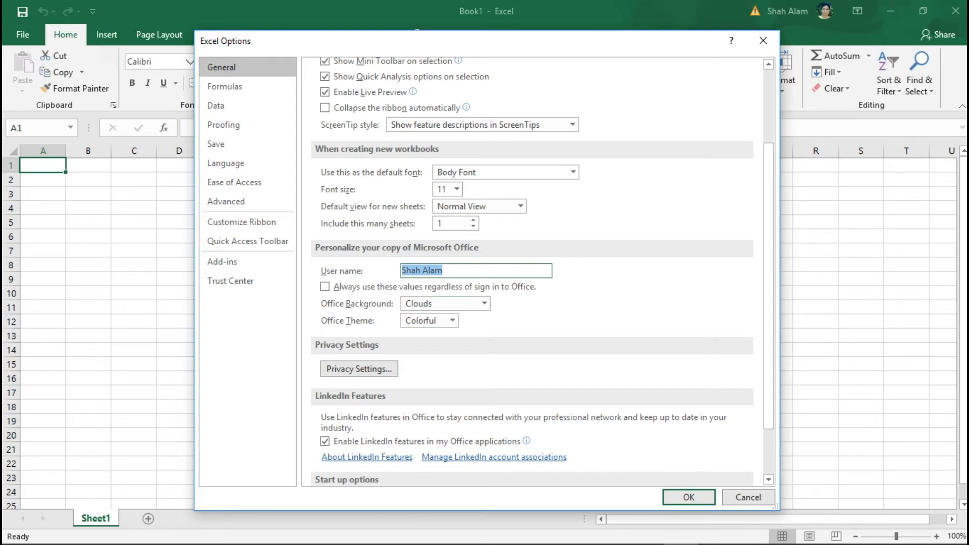
click(484, 303)
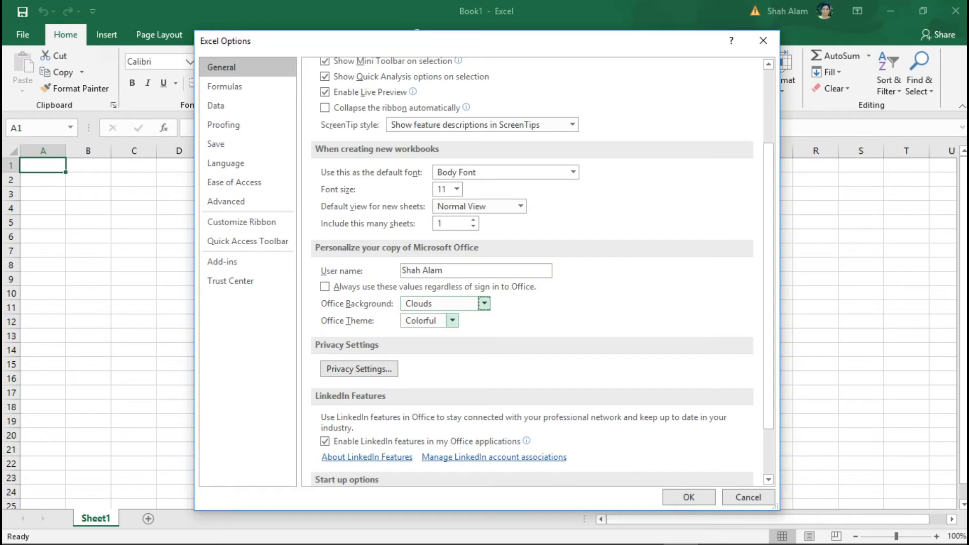
Step: Change the Office theme from Colorful to Dark Gray and confirm with OK
click(452, 320)
click(453, 321)
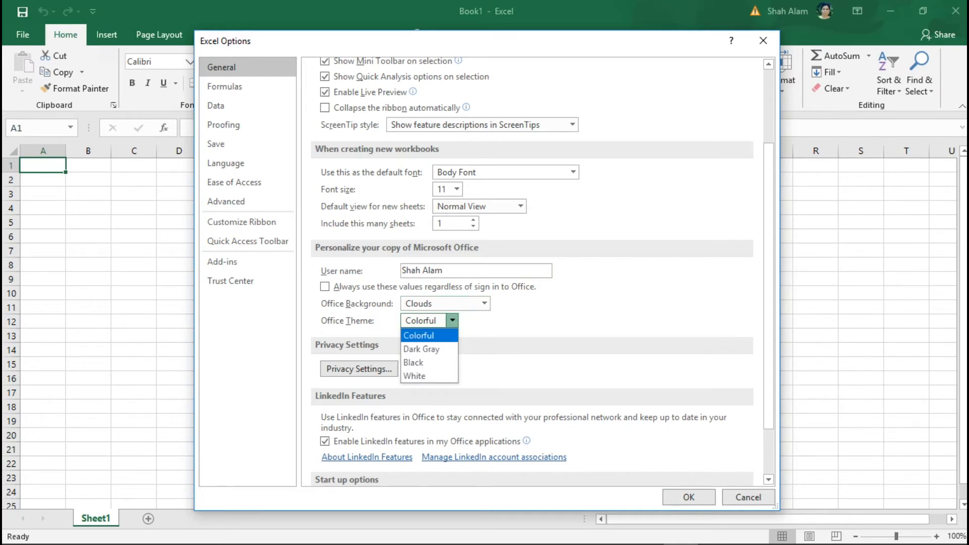
click(452, 321)
click(452, 321)
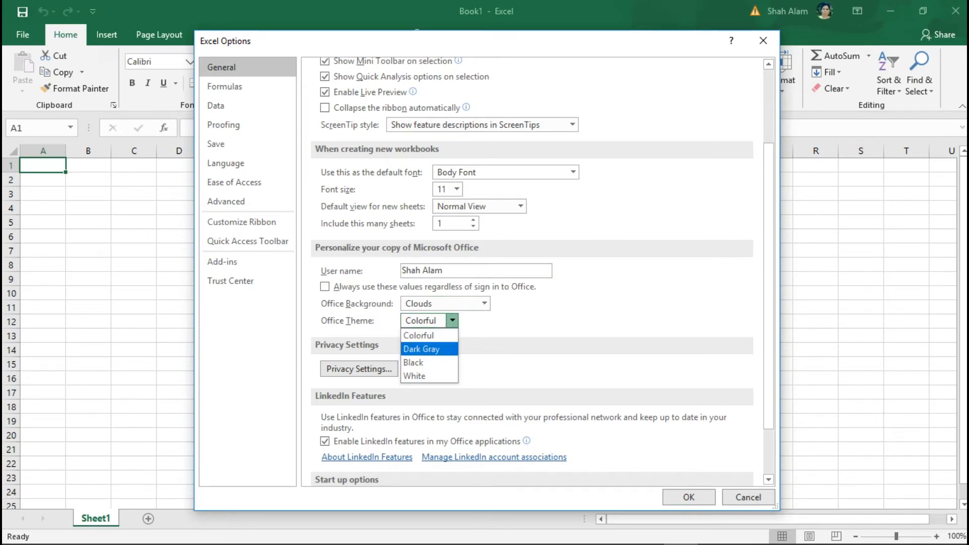
click(421, 349)
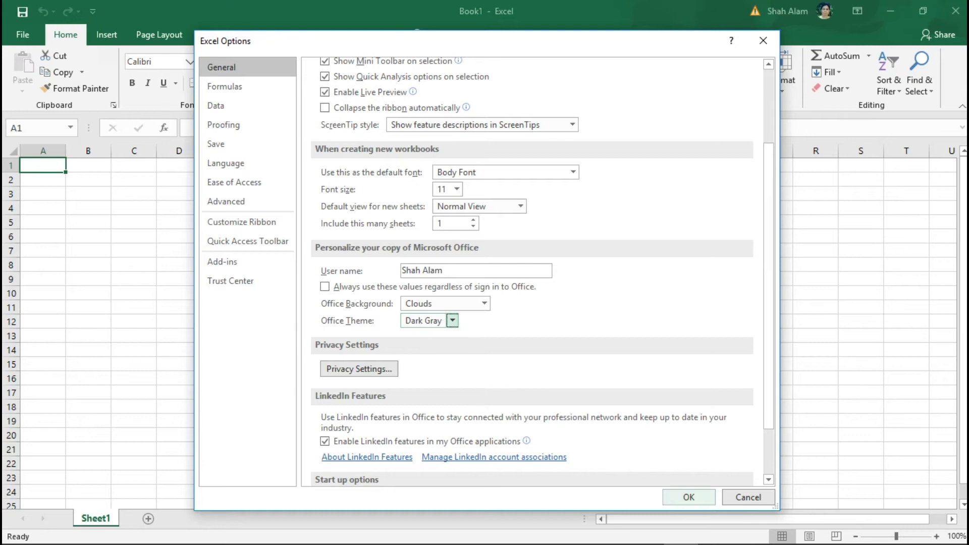
click(688, 497)
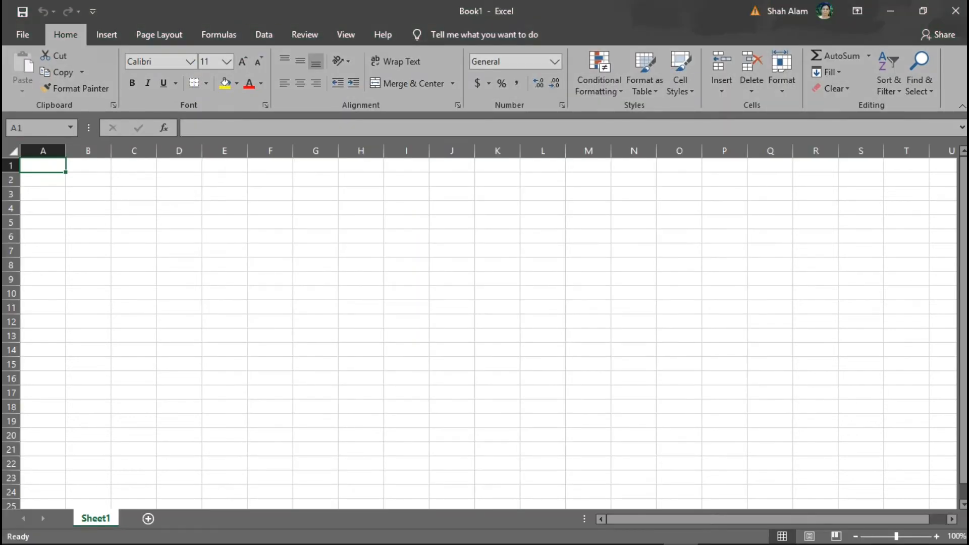
Step: Change the Office theme from Dark Gray to Black in Excel Options and confirm
click(23, 34)
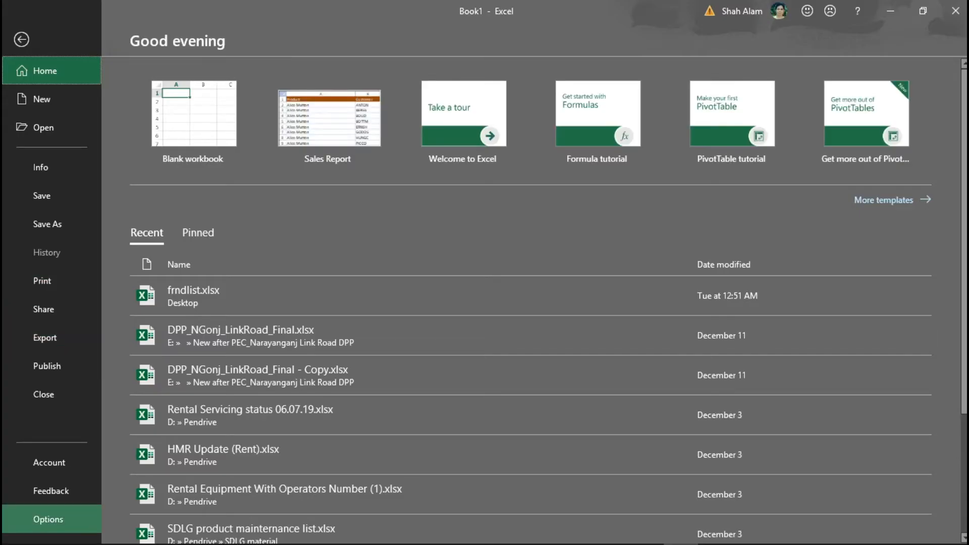
click(48, 520)
click(452, 355)
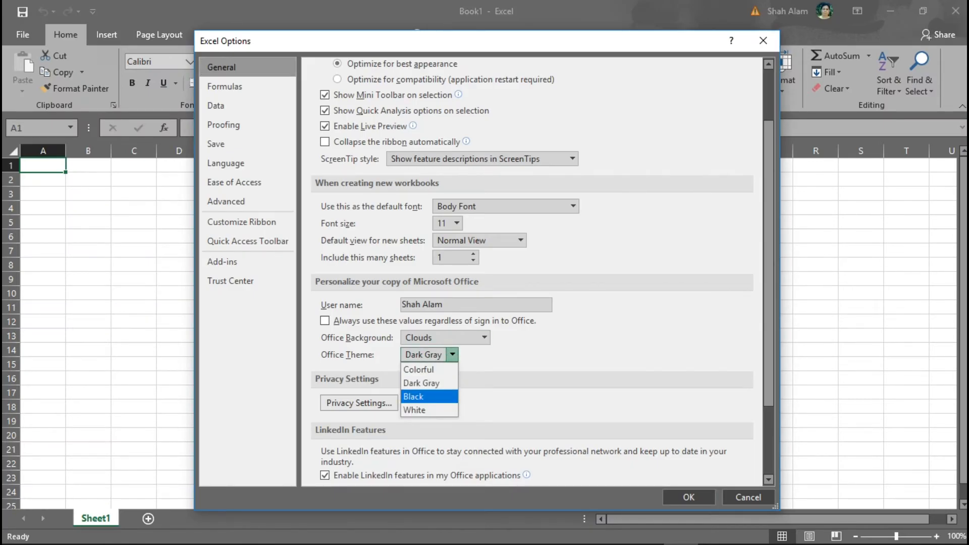
click(414, 396)
click(689, 498)
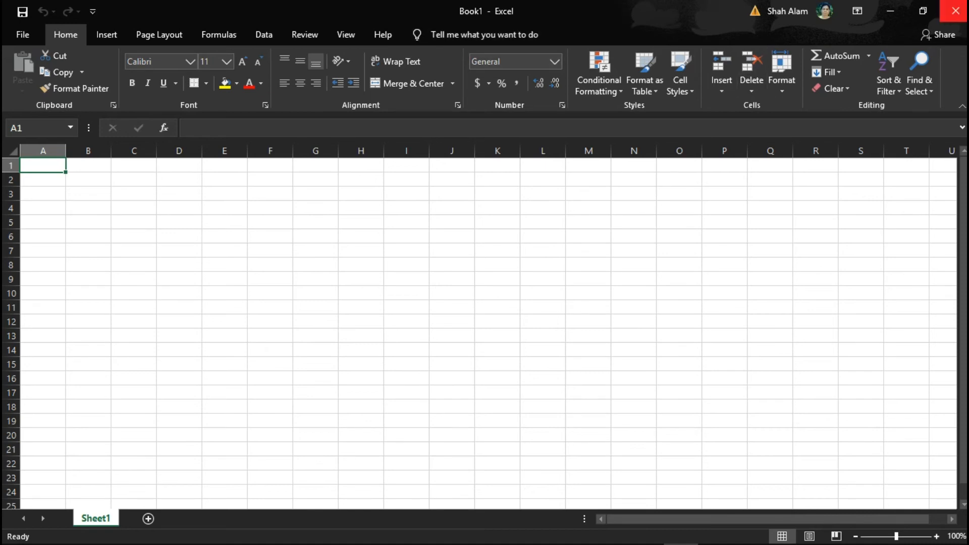
Step: Close Excel, launch Word from Start search and create a new blank document
click(955, 11)
click(54, 531)
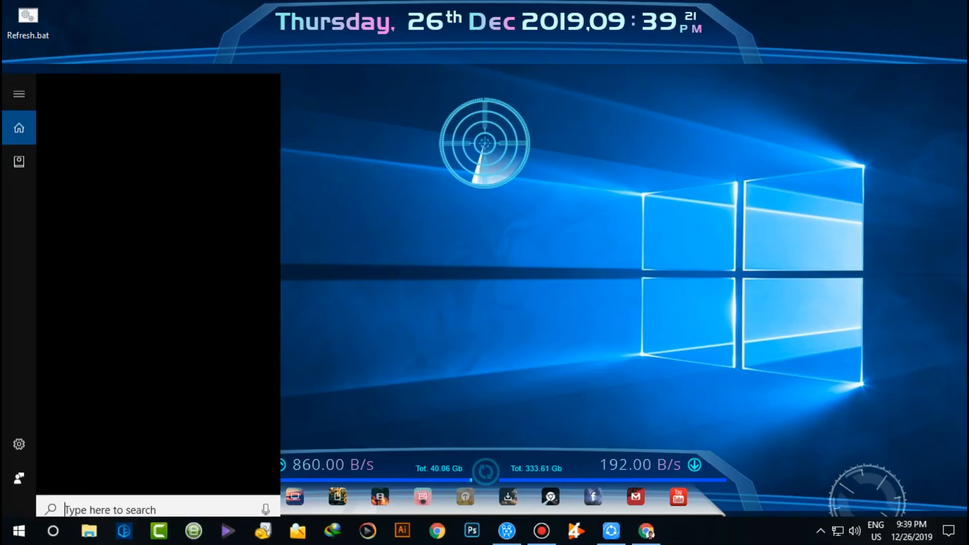
text(word)
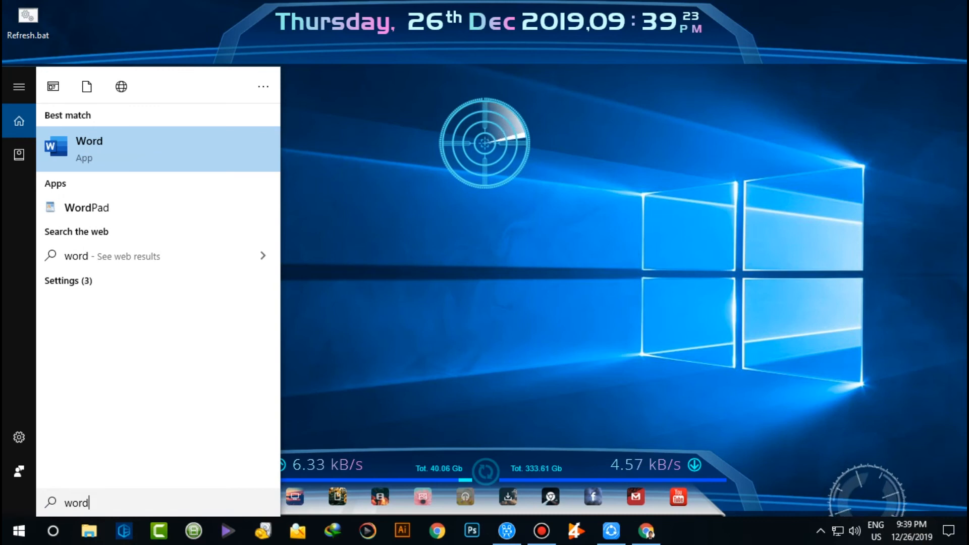
key(Return)
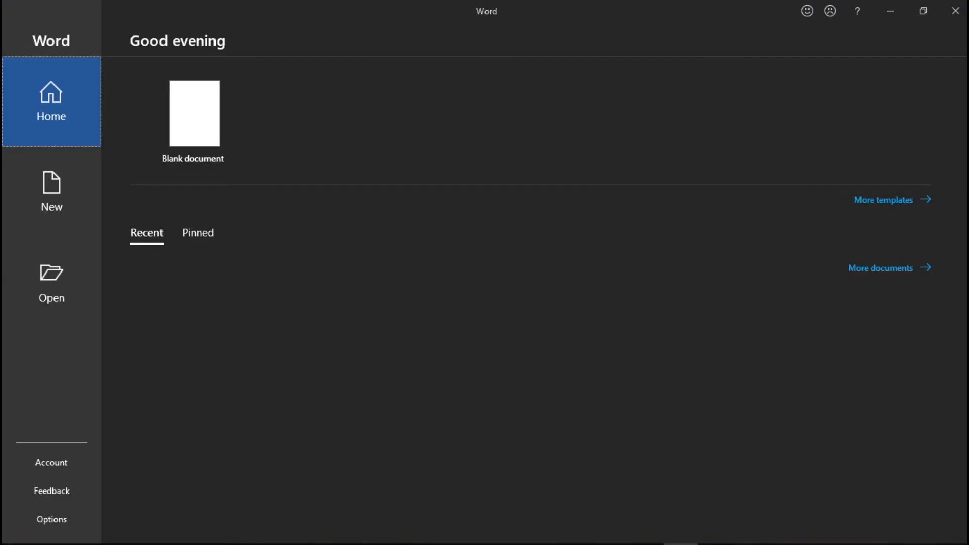
click(195, 121)
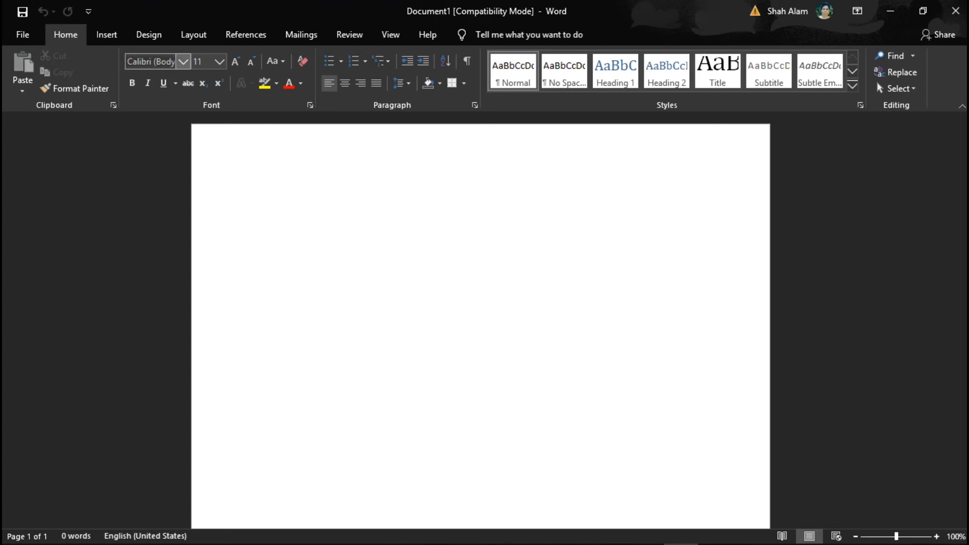
Step: Go to Word Options to set the Office theme back to Colorful
click(23, 34)
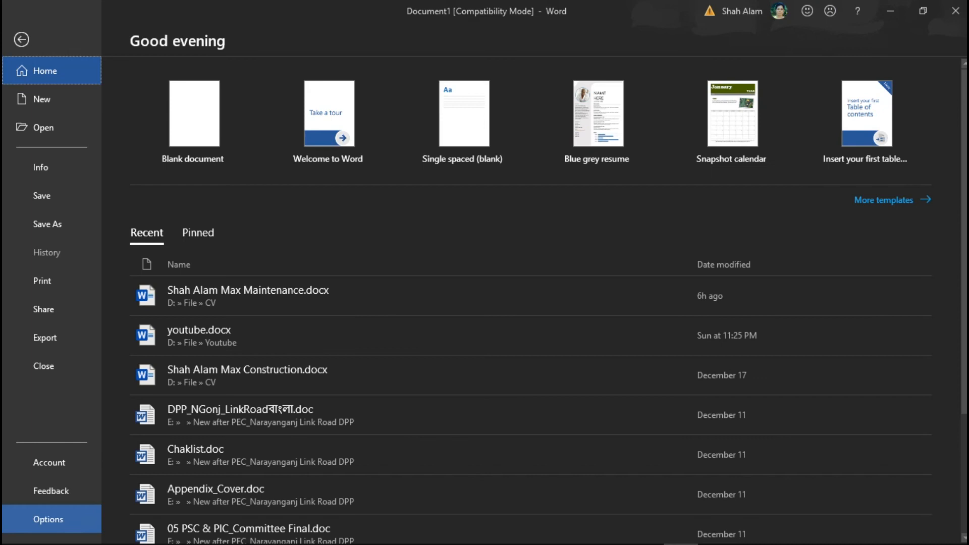
click(48, 520)
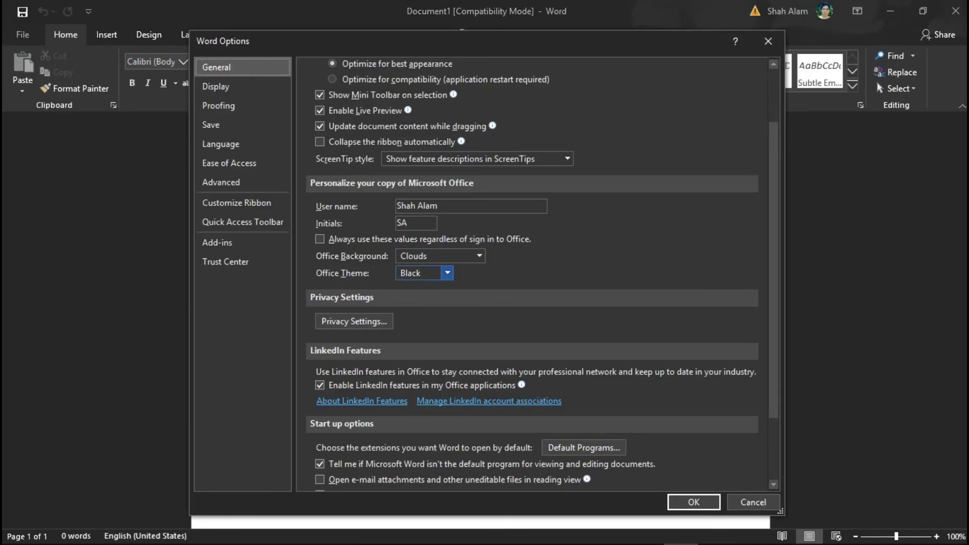
click(447, 273)
click(424, 328)
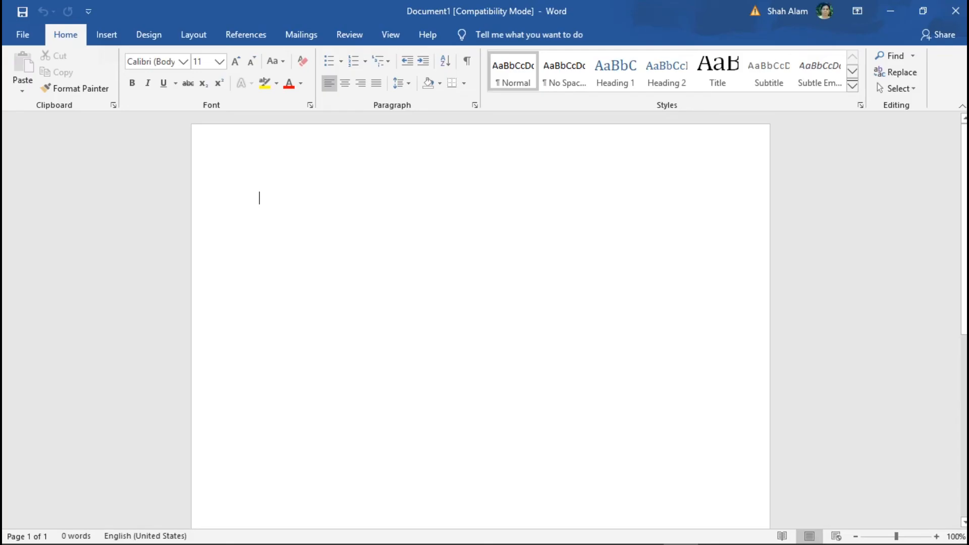